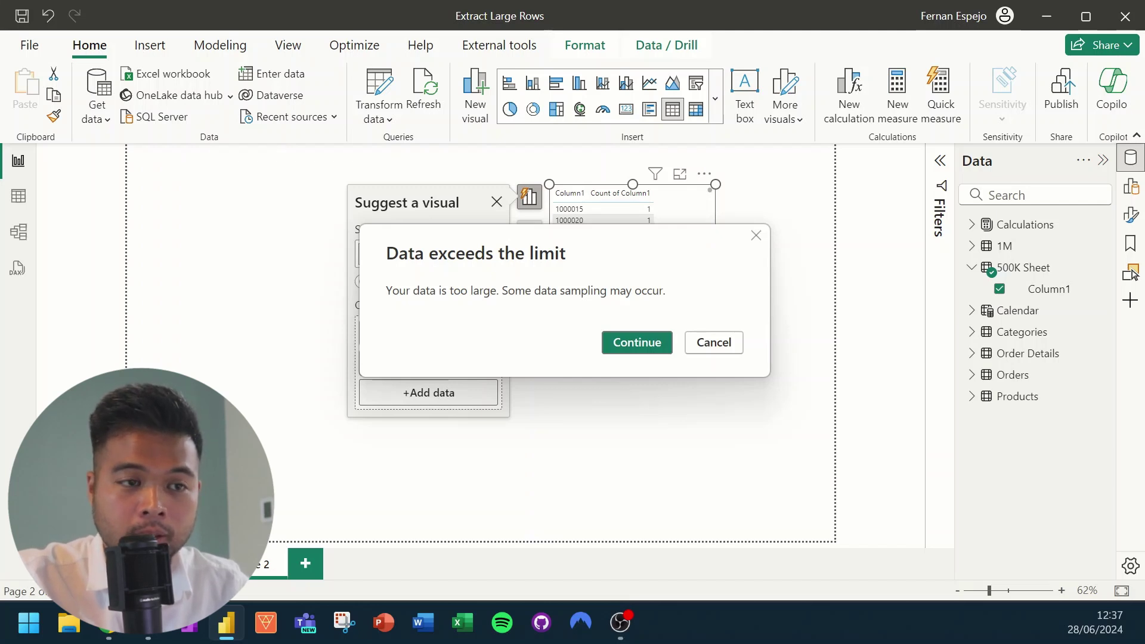
Dismiss the data-limit warning, cancel the Save As dialog, and deselect the table visual
{"action": "left_click", "coordinate": [654, 347]}
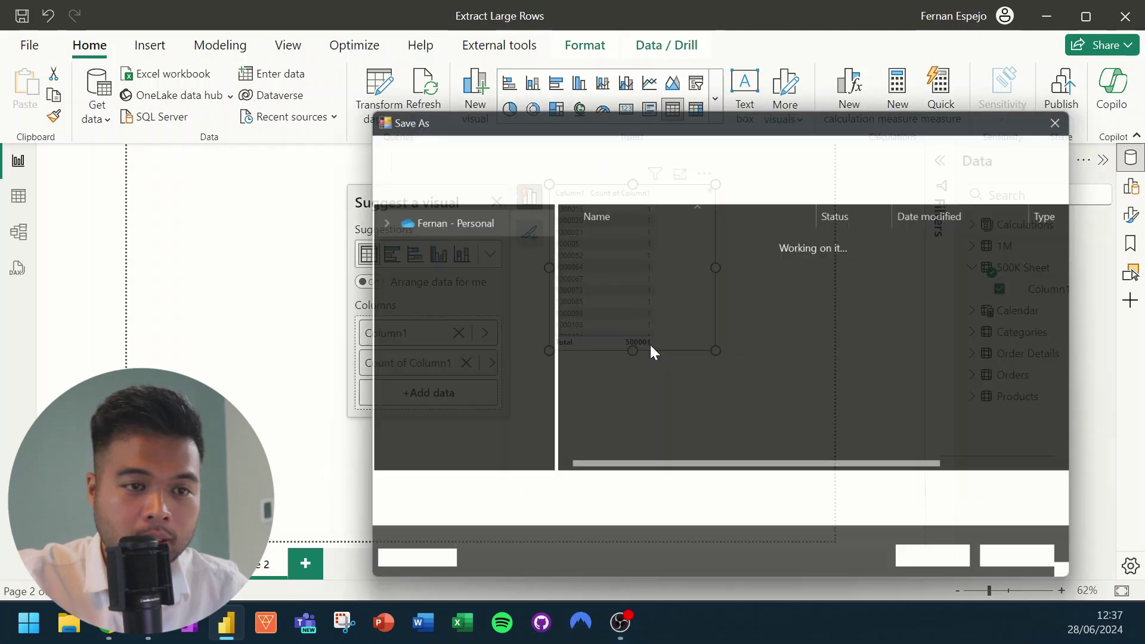
{"action": "left_click", "coordinate": [1021, 562]}
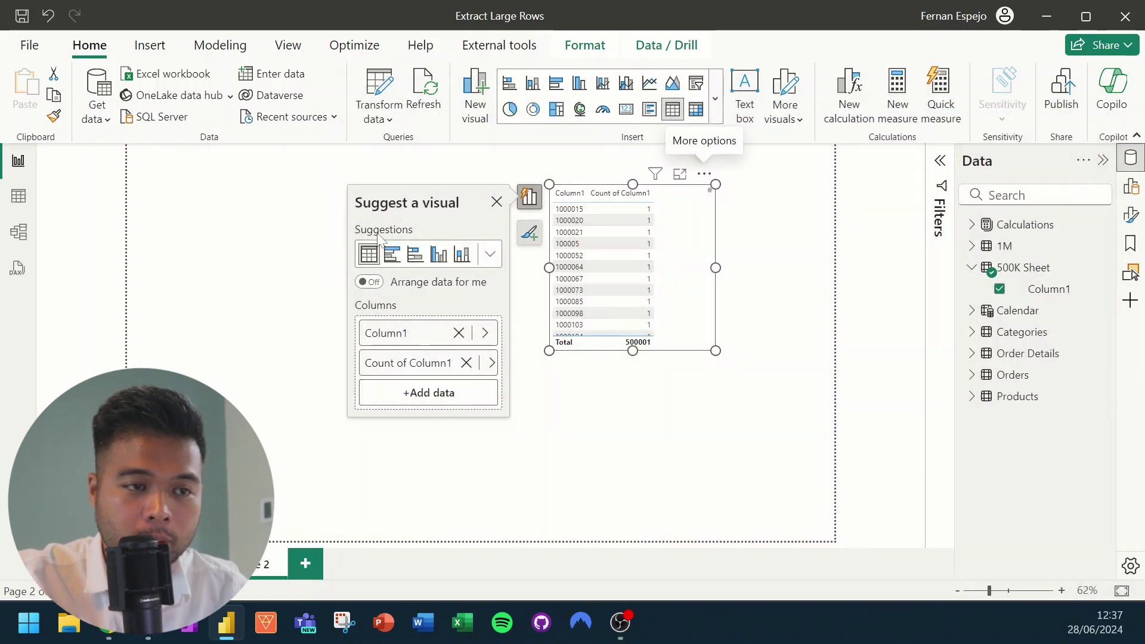
{"action": "left_click", "coordinate": [225, 205]}
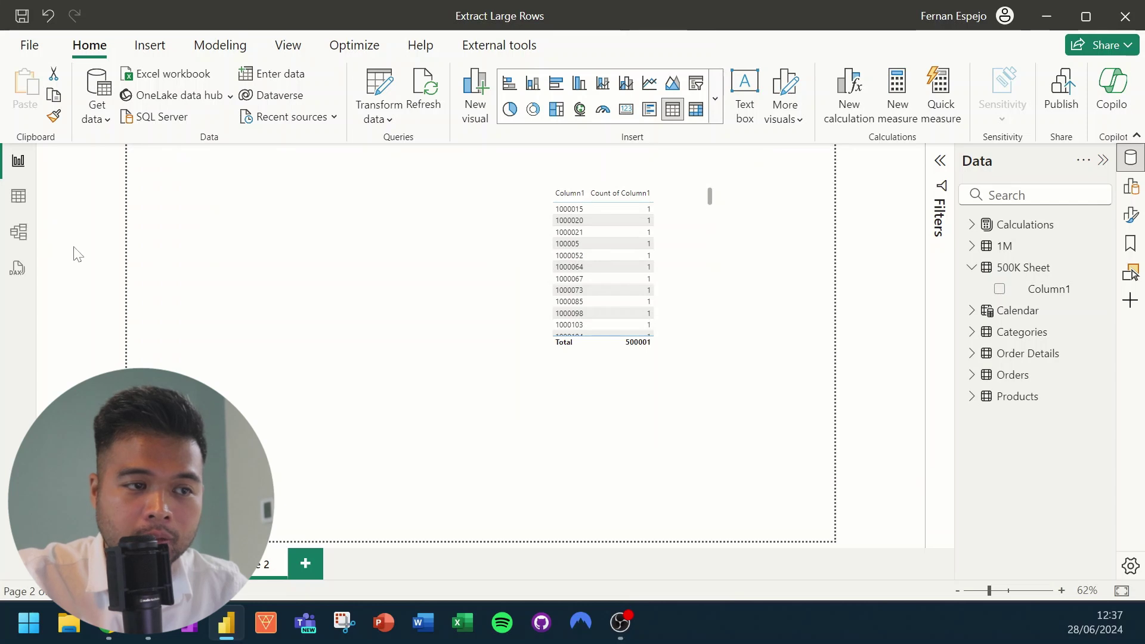
In DAX query view, replace the TOPN(100, 'Products') expression with '500K Sheet'
{"action": "left_click", "coordinate": [18, 272]}
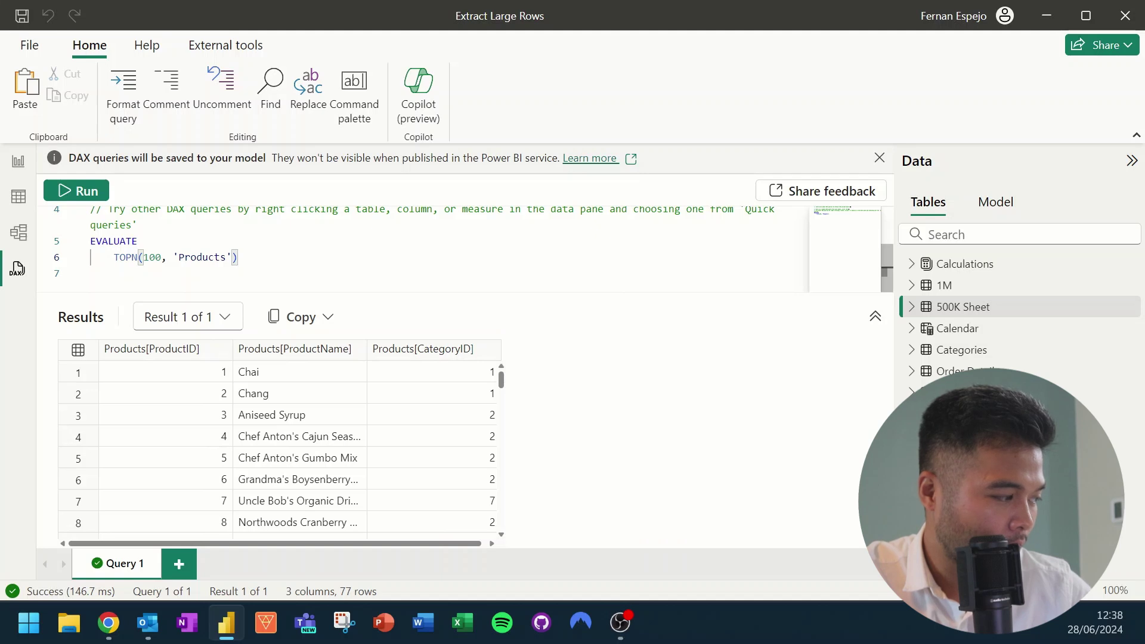
{"action": "key", "text": "shift+Home"}
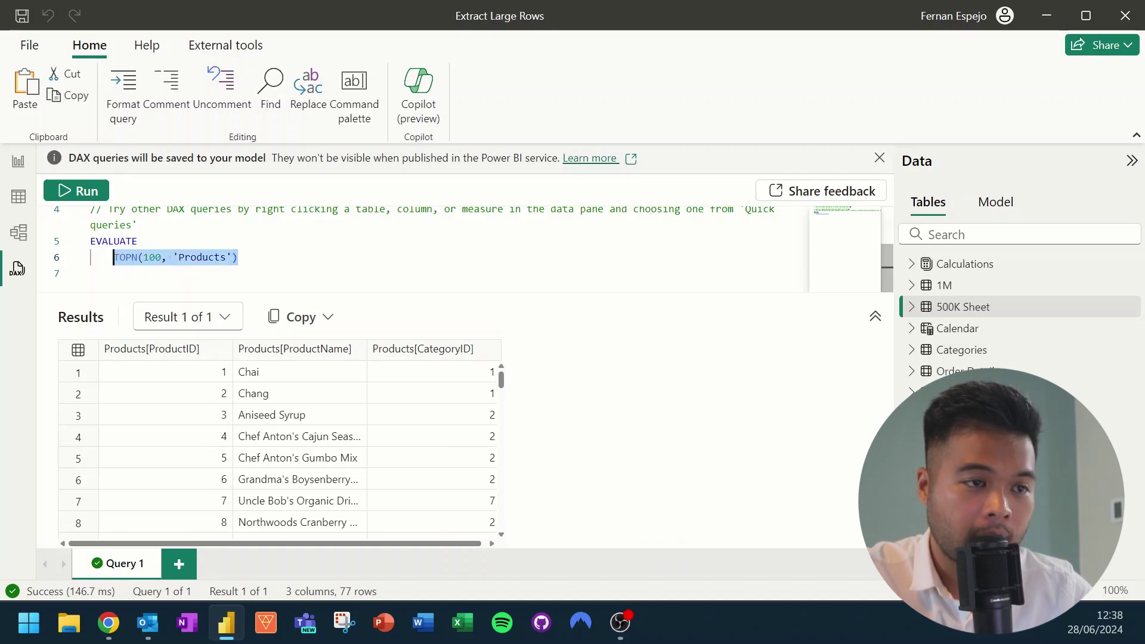
{"action": "key", "text": "BackSpace"}
{"action": "key", "text": "ctrl+space"}
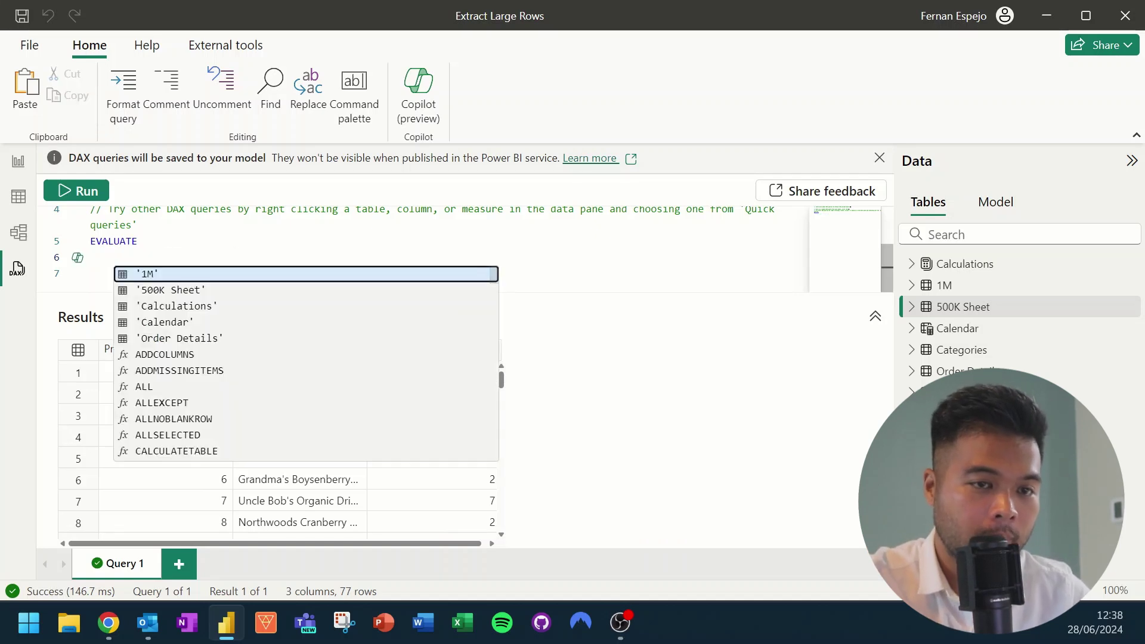
{"action": "key", "text": "Down"}
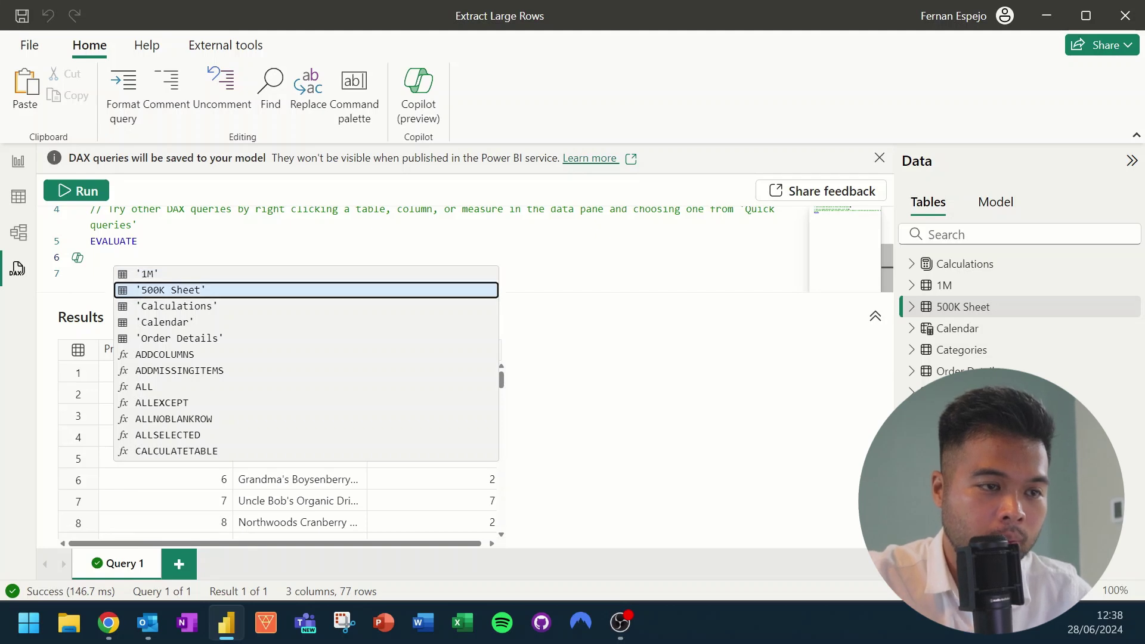
{"action": "key", "text": "Return"}
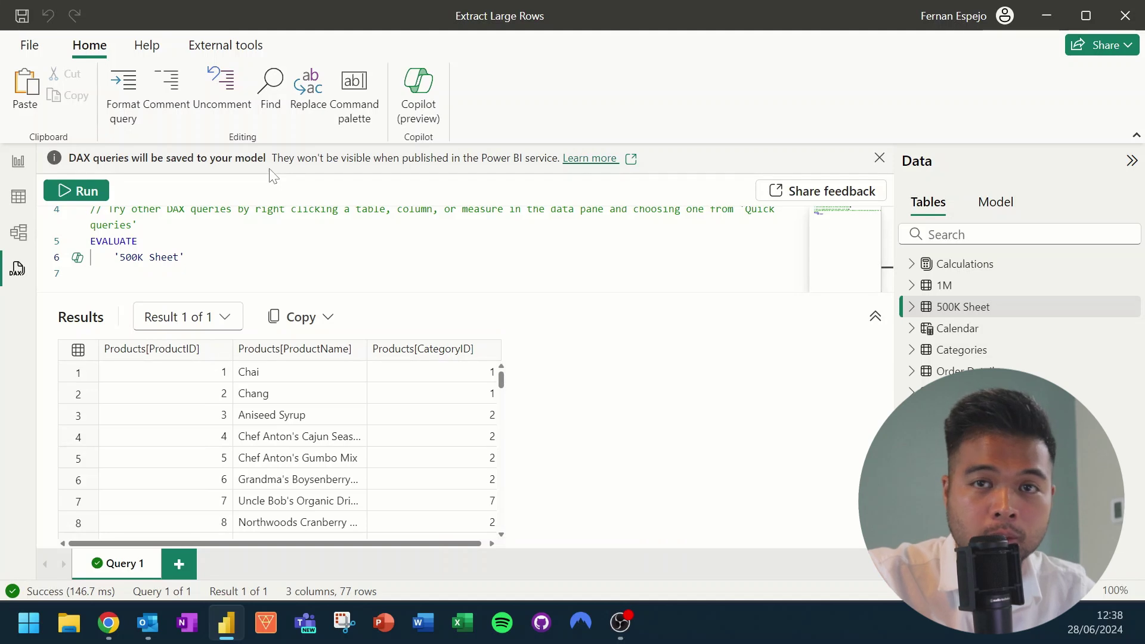
Run the query, returning 500,001 rows, and copy the entire results table
{"action": "left_click", "coordinate": [93, 200]}
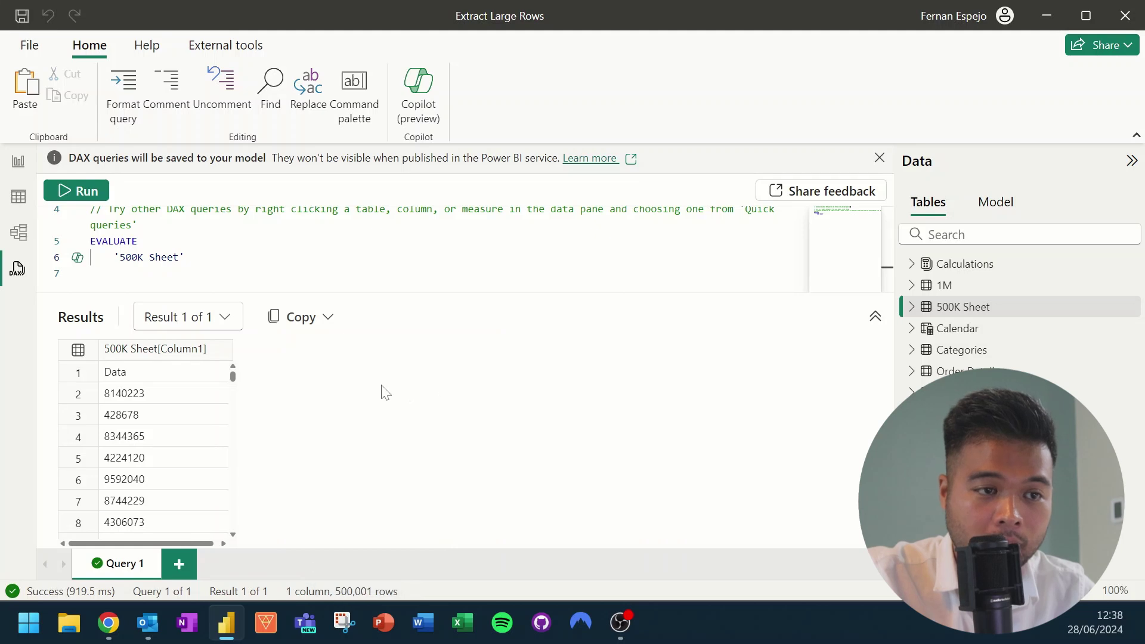
{"action": "left_click", "coordinate": [330, 329]}
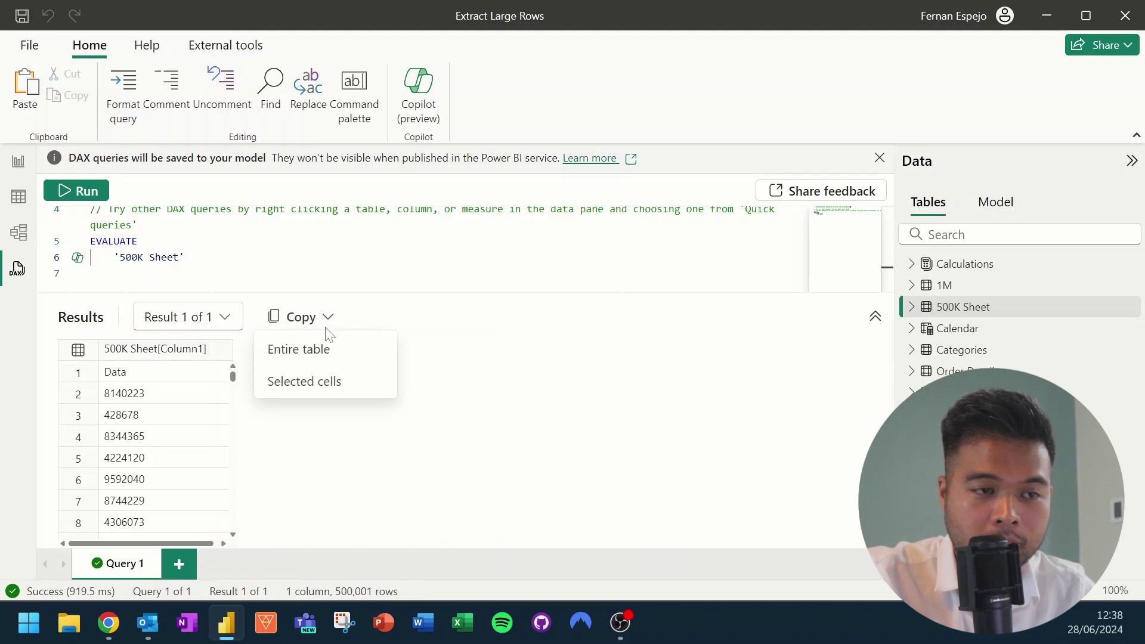
{"action": "left_click", "coordinate": [324, 369]}
{"action": "left_click", "coordinate": [466, 623]}
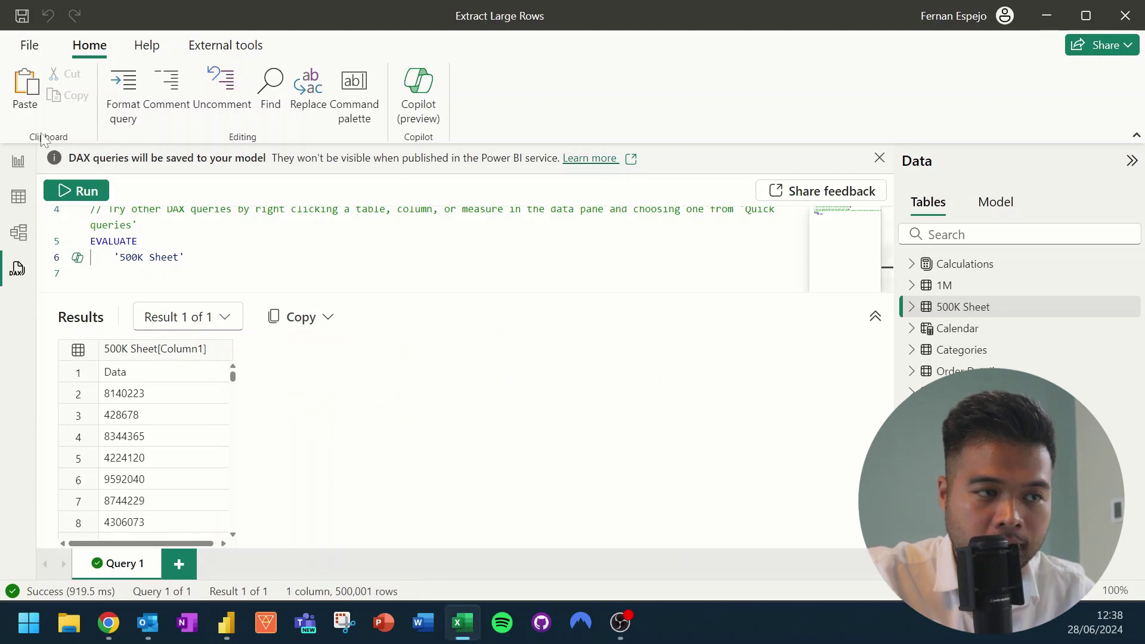
Paste the 500K Sheet results into Excel's Sheet1 column A, then return to Power BI
{"action": "key", "text": "ctrl+v"}
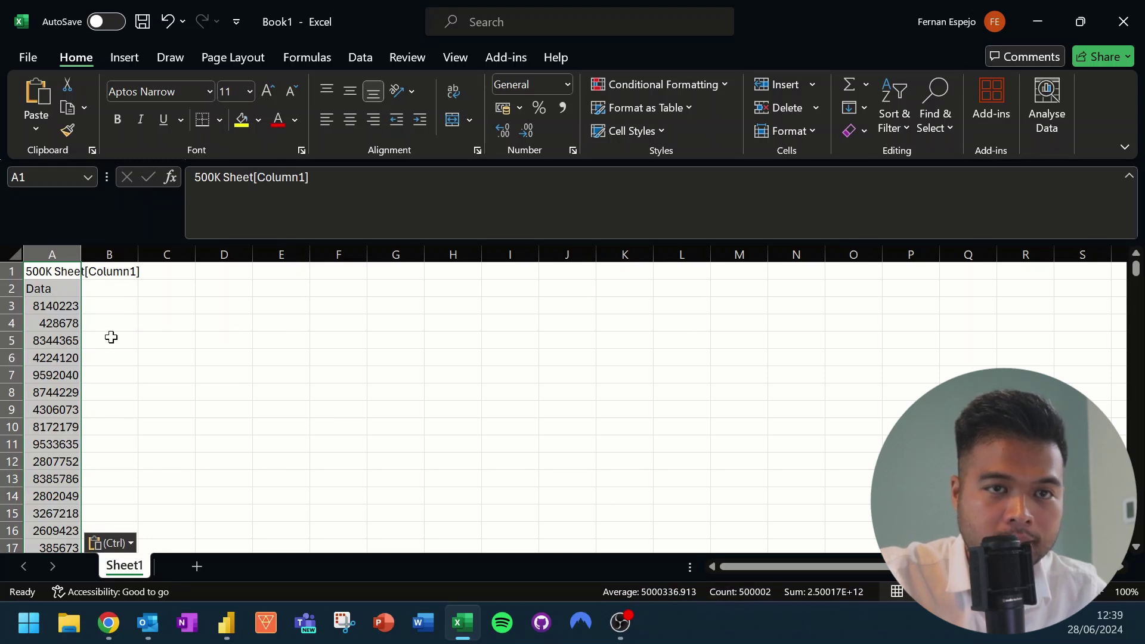
{"action": "key", "text": "alt+Tab"}
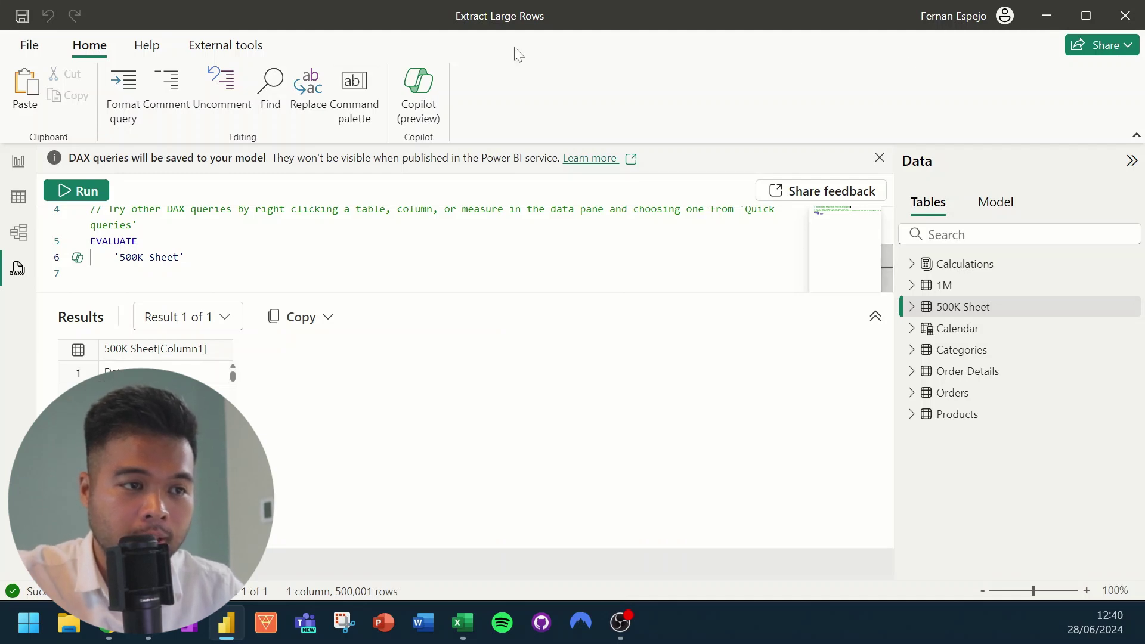
Add a visual of the 1M table's Column1 summarized as Count, showing 1048576
{"action": "left_click", "coordinate": [23, 173]}
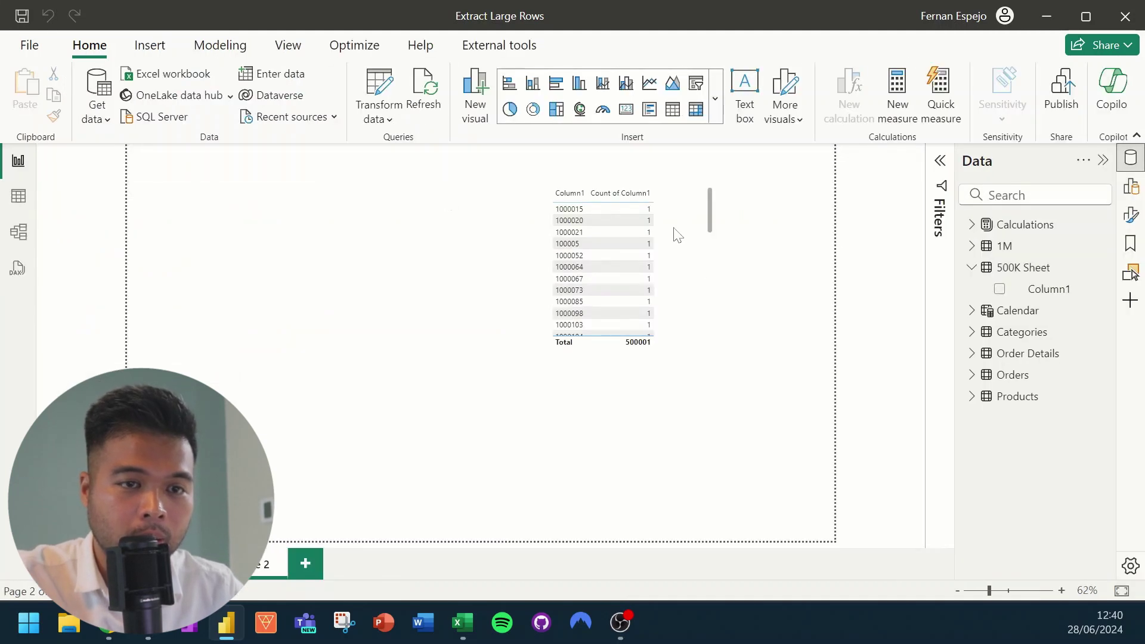
{"action": "left_click", "coordinate": [974, 247]}
{"action": "left_click_drag", "start_coordinate": [1048, 276], "coordinate": [338, 258]}
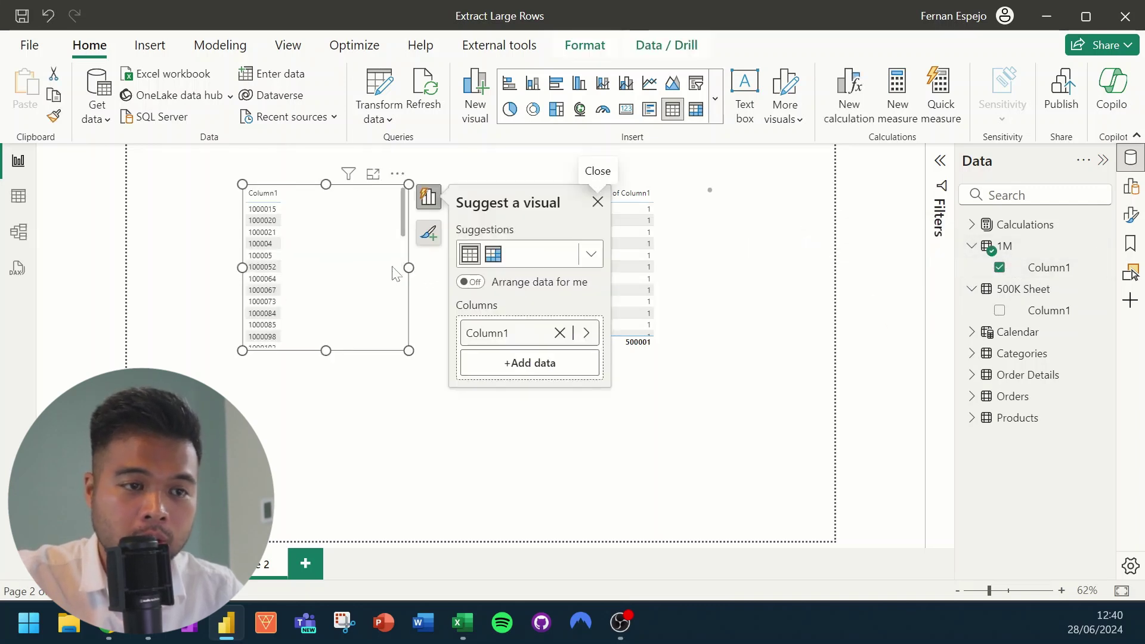
{"action": "left_click", "coordinate": [586, 333]}
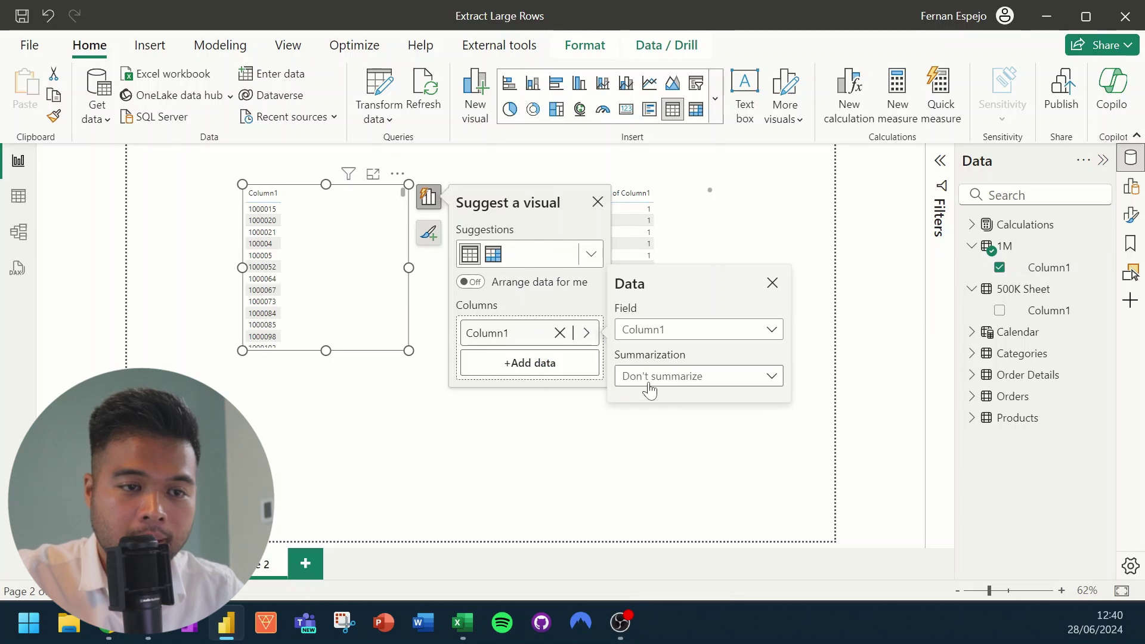
{"action": "left_click", "coordinate": [650, 389]}
{"action": "left_click", "coordinate": [648, 518]}
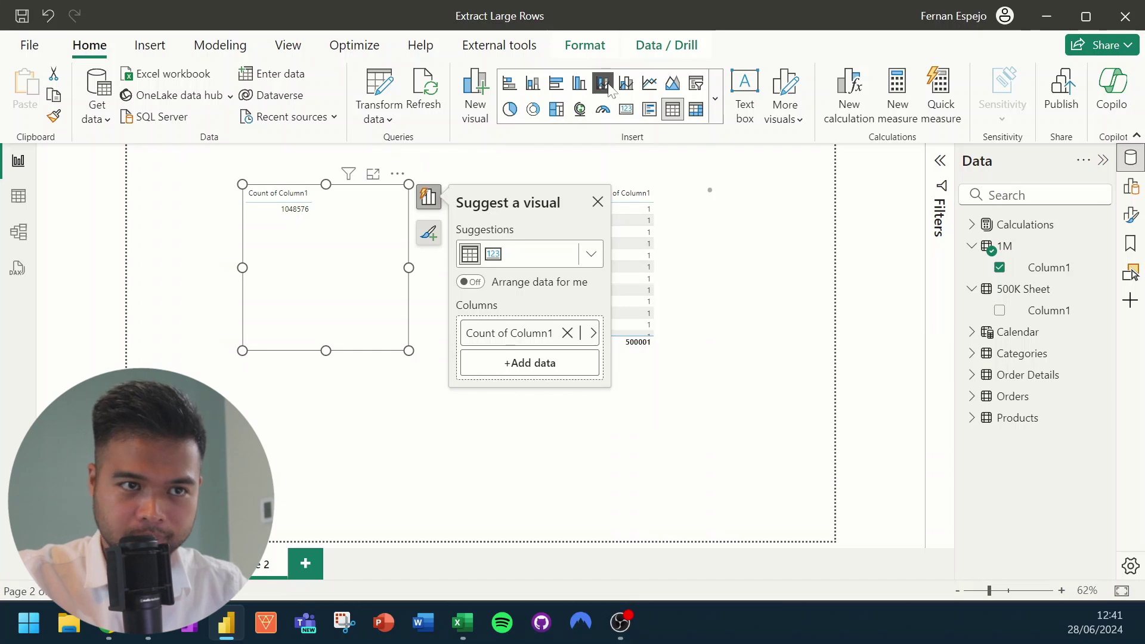
{"action": "left_click", "coordinate": [499, 47]}
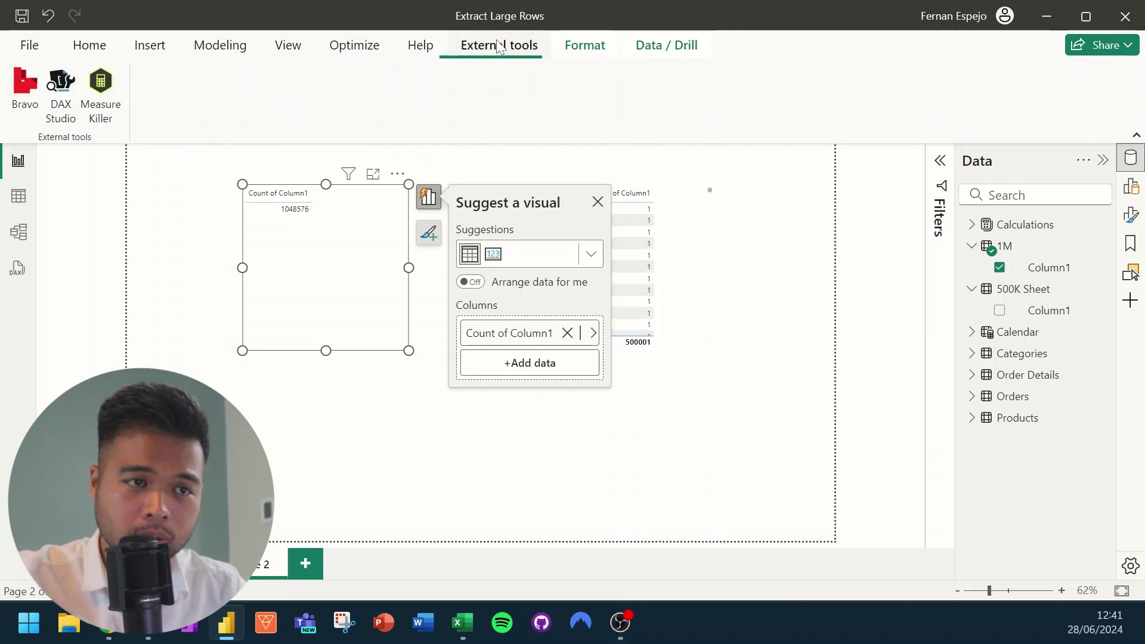
Launch Bravo and export the 1M table (1.05 M rows) in CSV format
{"action": "left_click", "coordinate": [35, 105]}
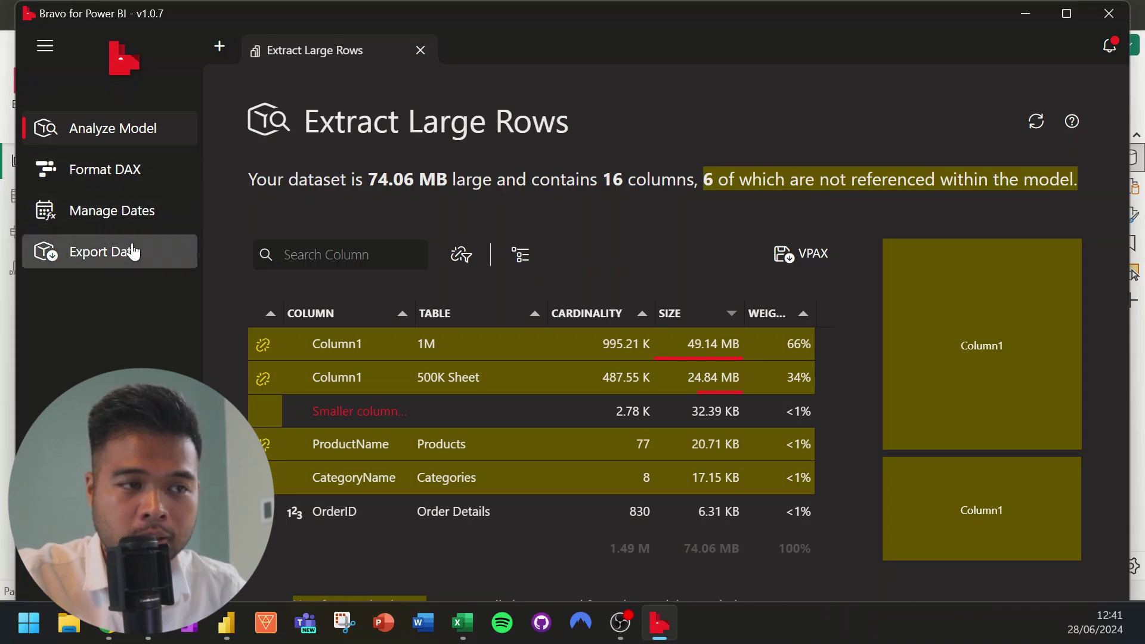
{"action": "left_click", "coordinate": [111, 262]}
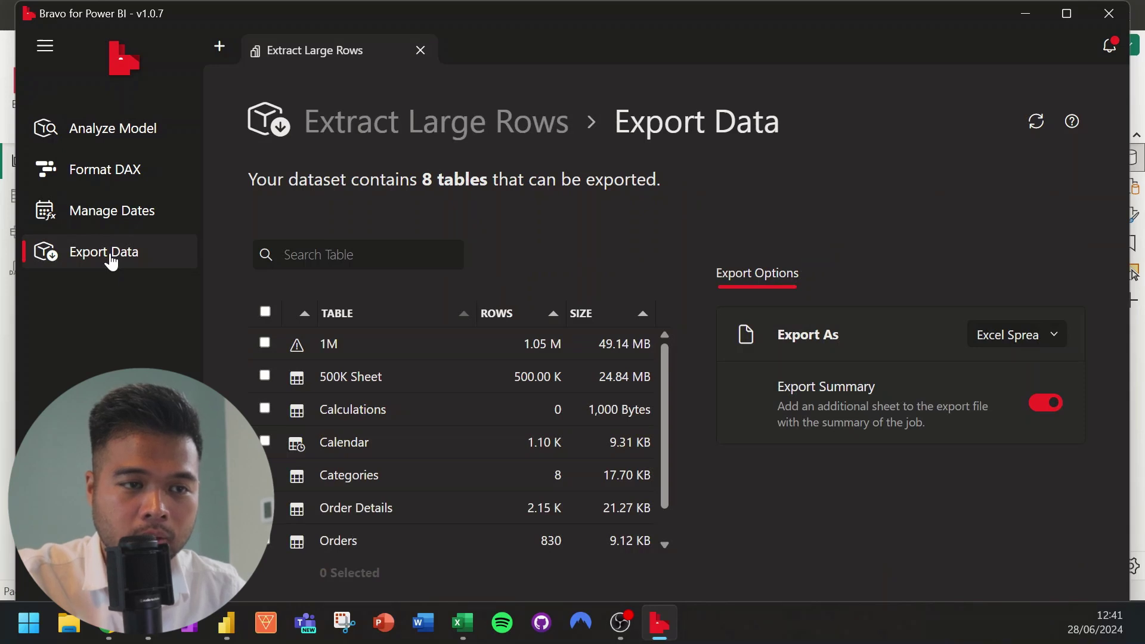
{"action": "left_click", "coordinate": [265, 344]}
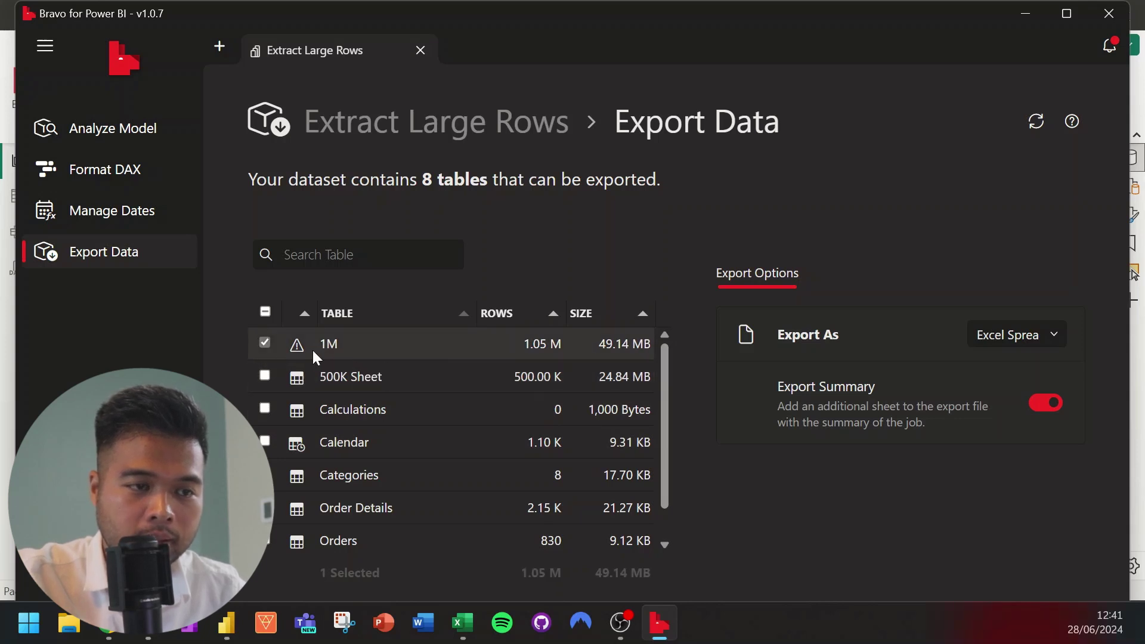
{"action": "mouse_move", "coordinate": [300, 352]}
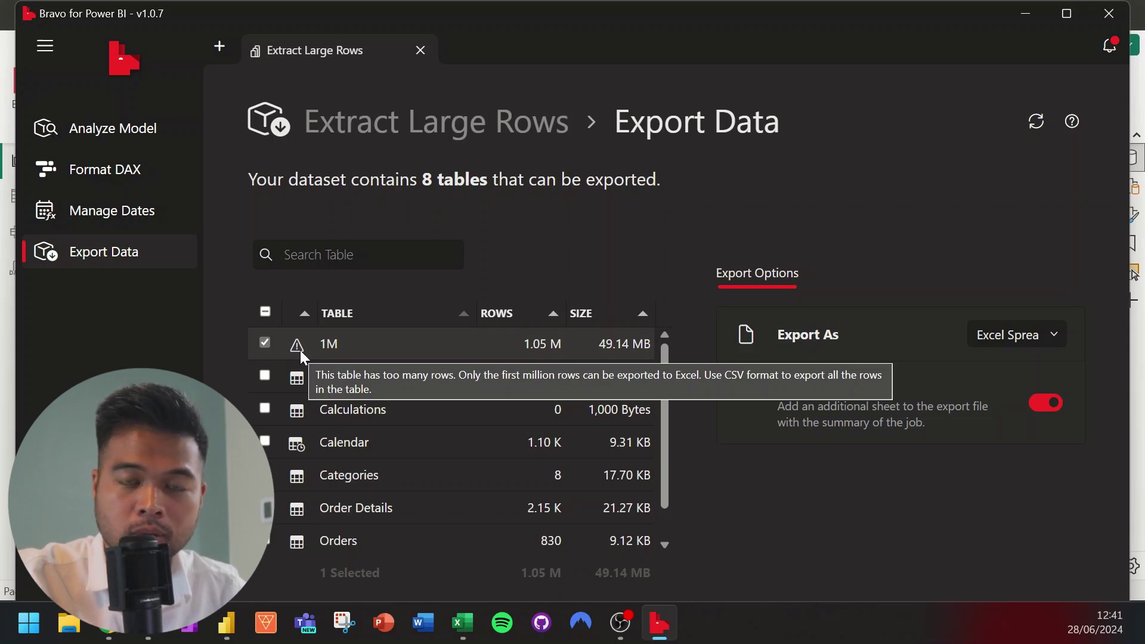
{"action": "left_click", "coordinate": [1000, 340]}
{"action": "left_click", "coordinate": [990, 371]}
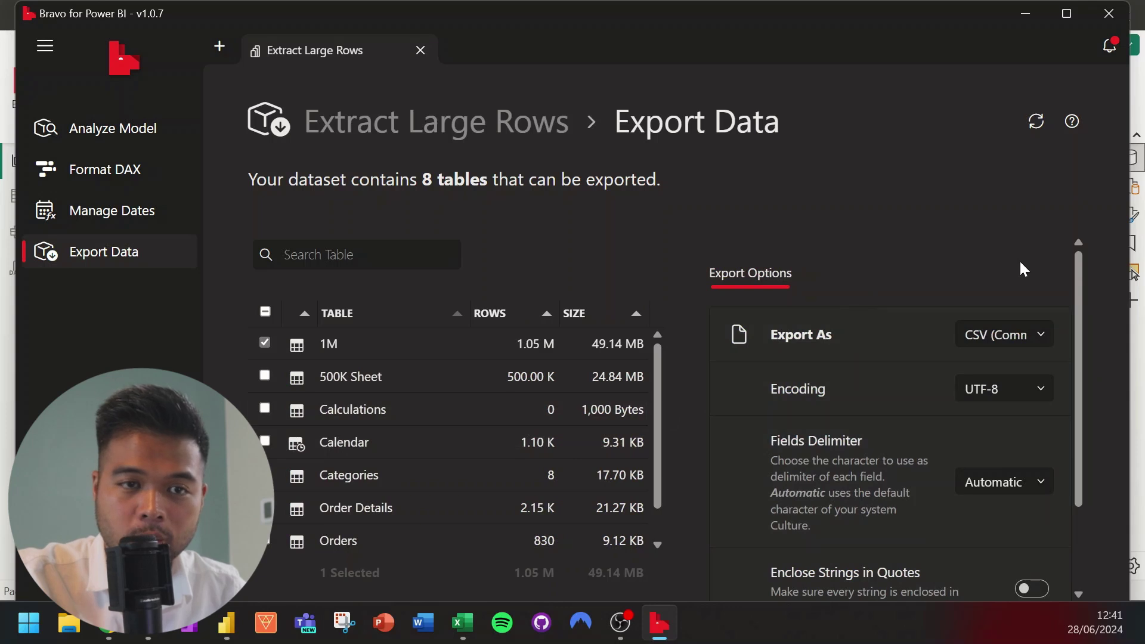
{"action": "scroll", "coordinate": [1077, 304], "scroll_direction": "down", "scroll_amount": 2}
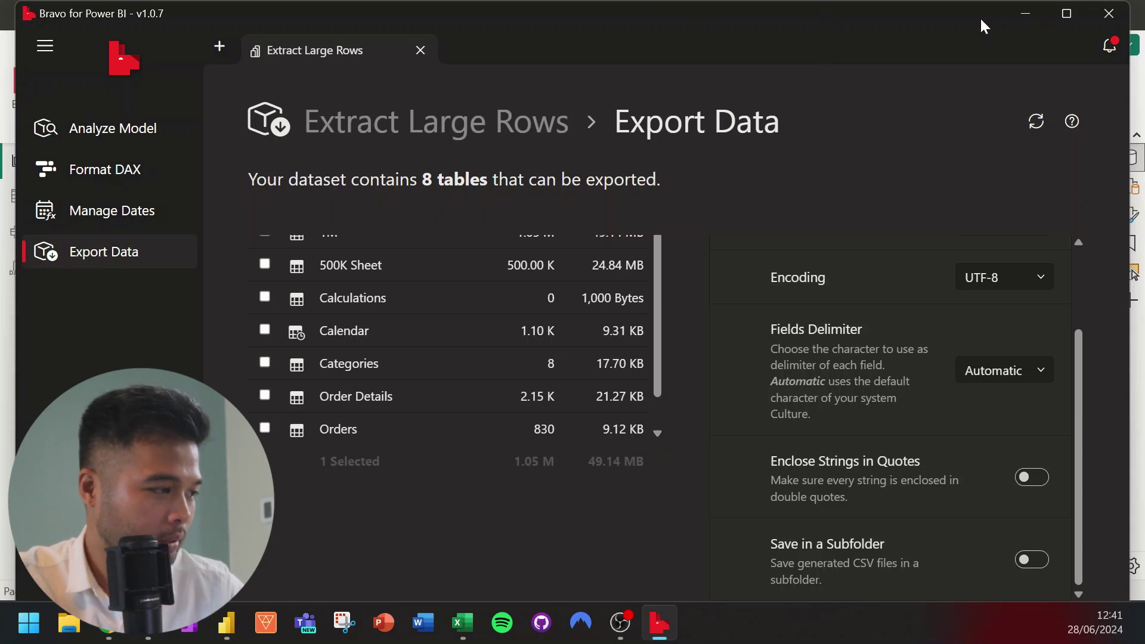
{"action": "left_click", "coordinate": [1067, 15]}
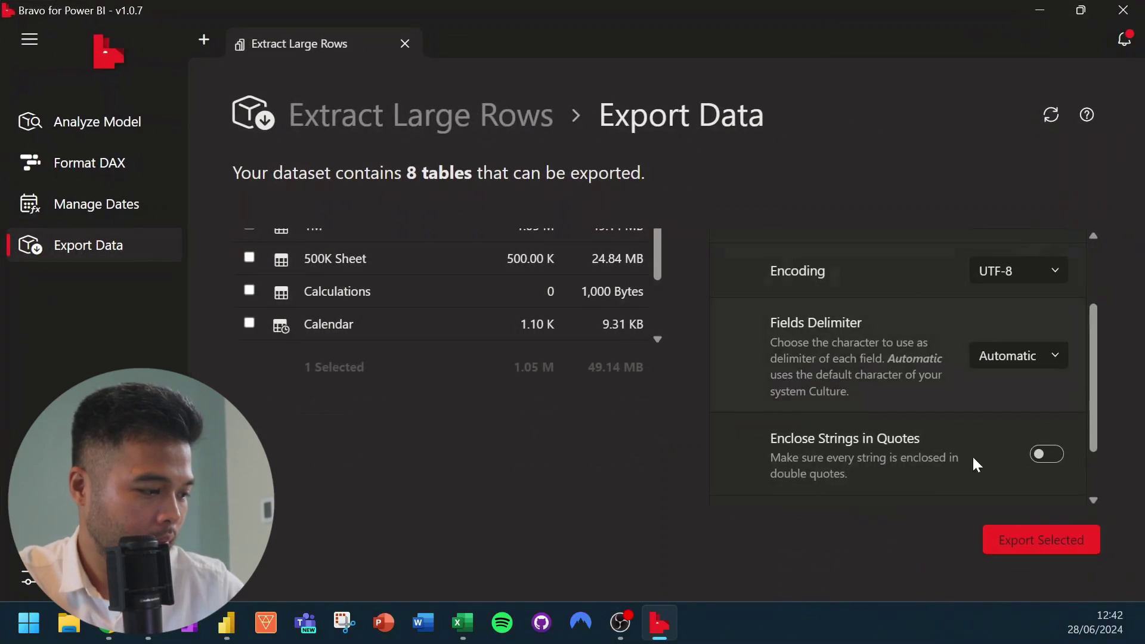
{"action": "left_click", "coordinate": [1030, 545]}
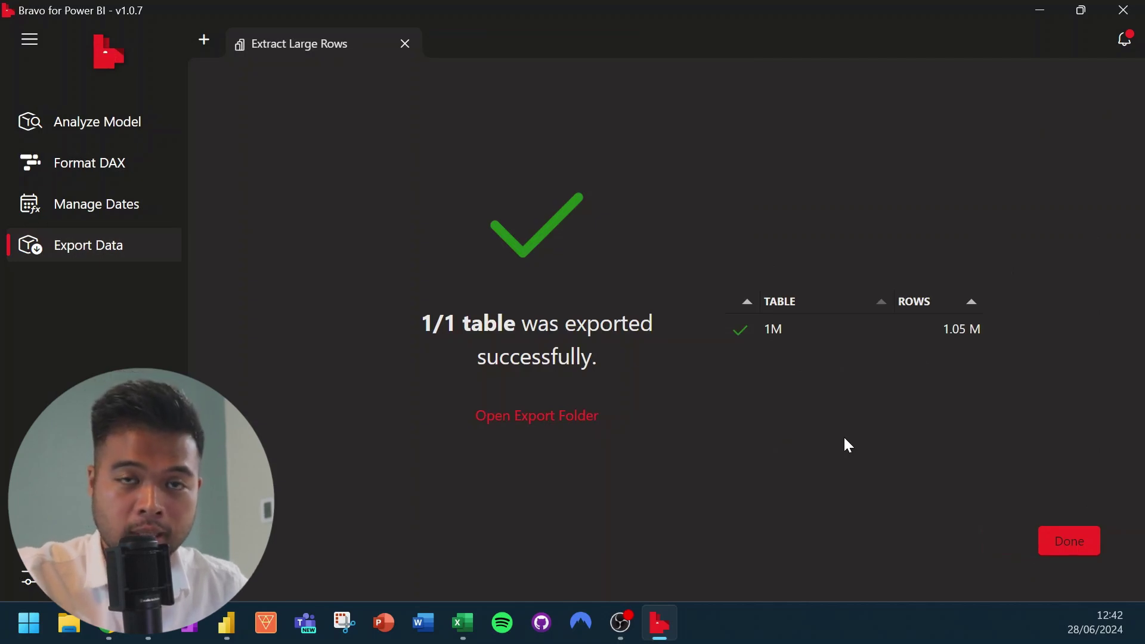
Open the exported 1M CSV in Excel and select column A to confirm 1048576 values
{"action": "left_click", "coordinate": [591, 416]}
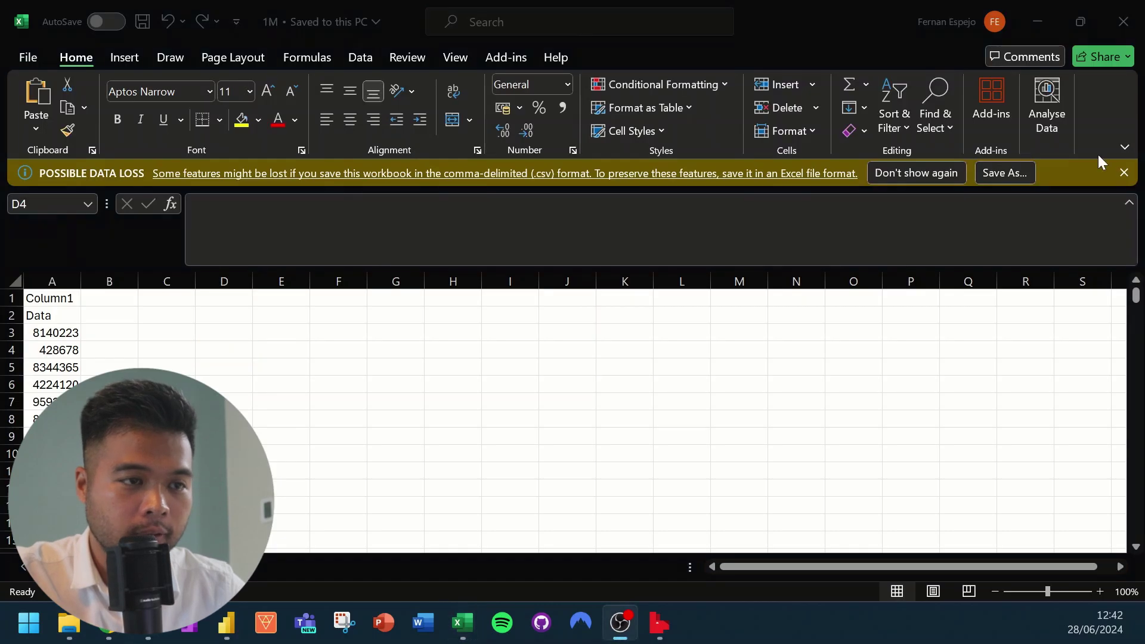
{"action": "left_click", "coordinate": [76, 314]}
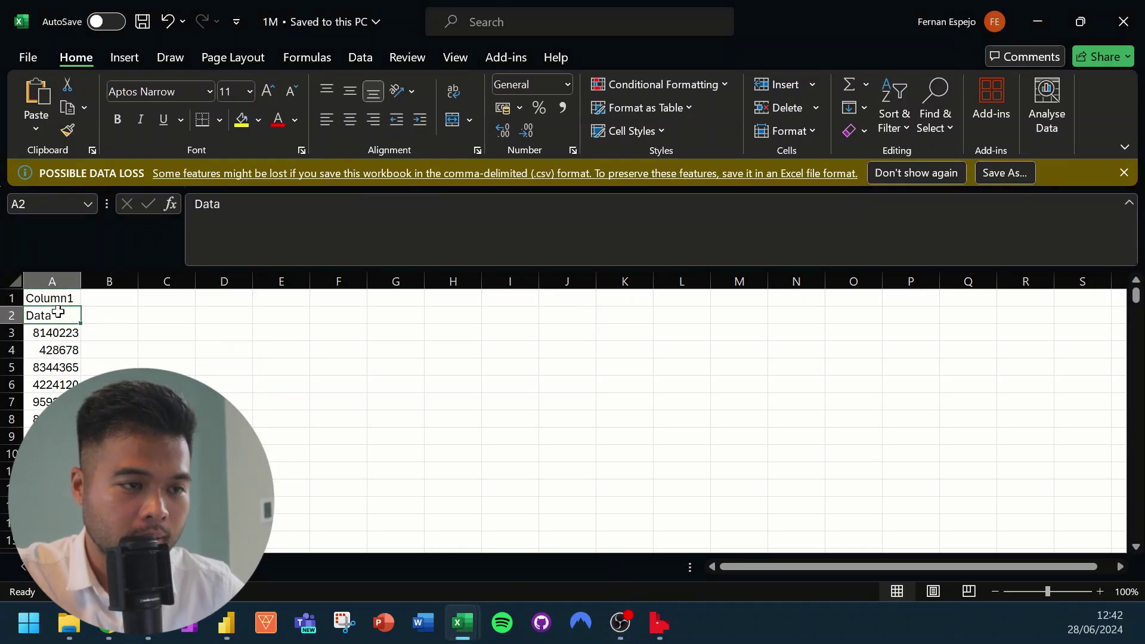
{"action": "left_click", "coordinate": [67, 283]}
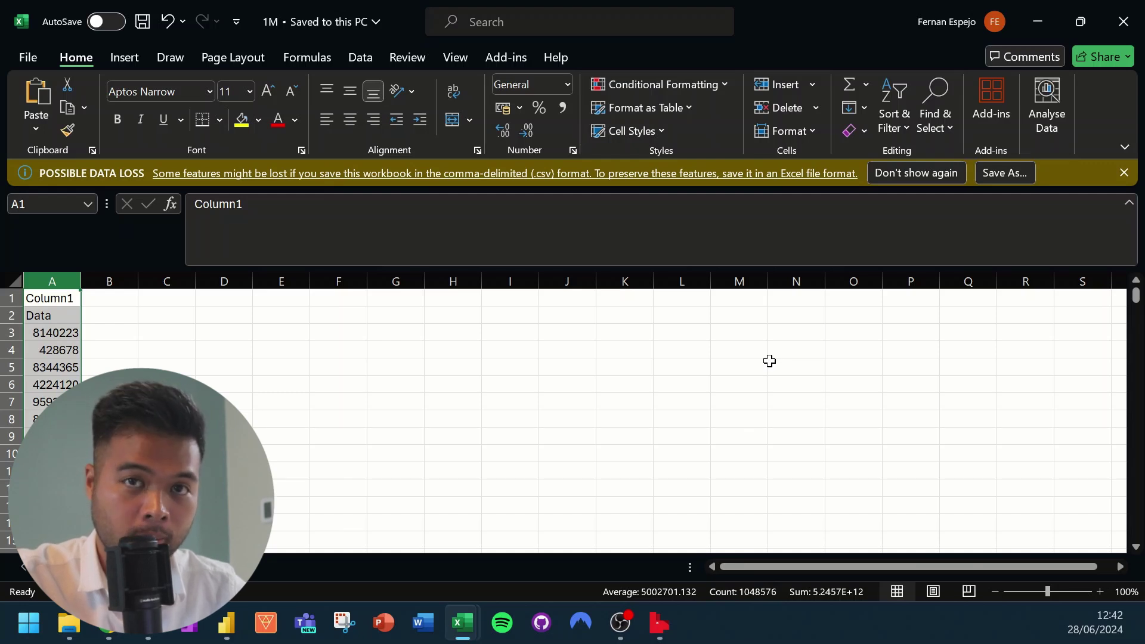
Close Excel and Bravo, deselect the canvas, and launch DAX Studio on the Extract Large Rows model
{"action": "left_click", "coordinate": [1126, 22]}
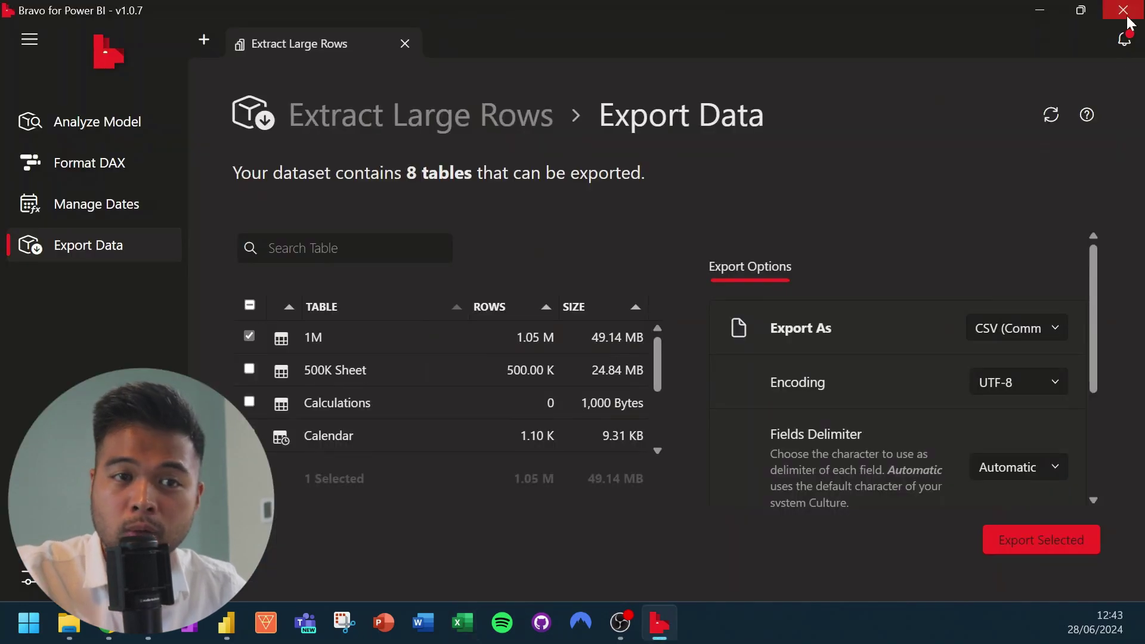
{"action": "left_click", "coordinate": [1129, 18]}
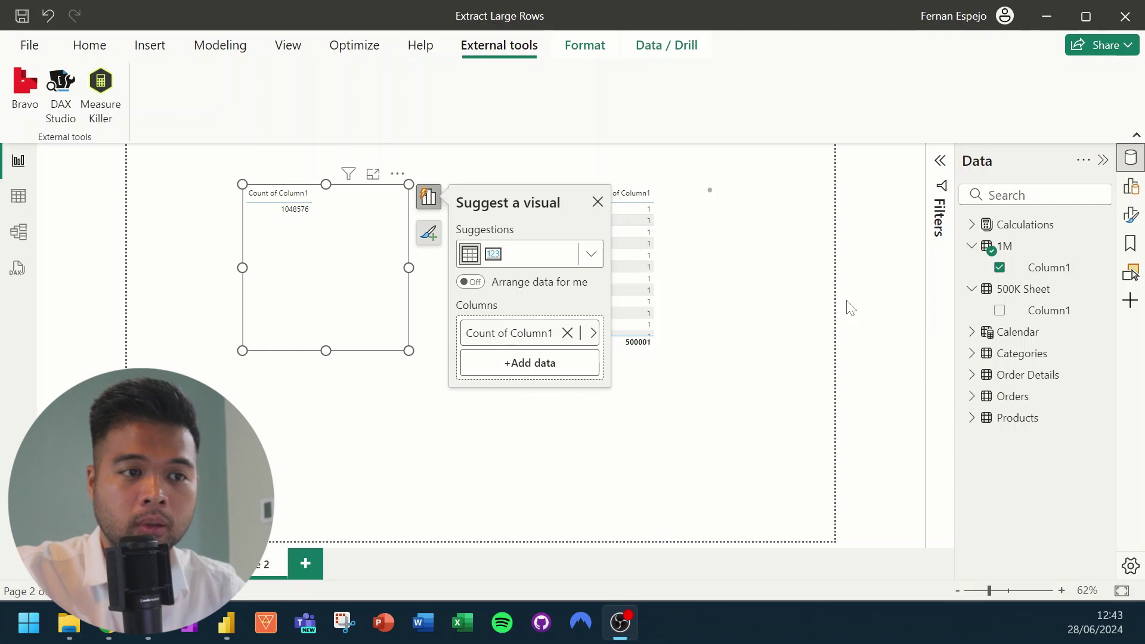
{"action": "left_click", "coordinate": [807, 327]}
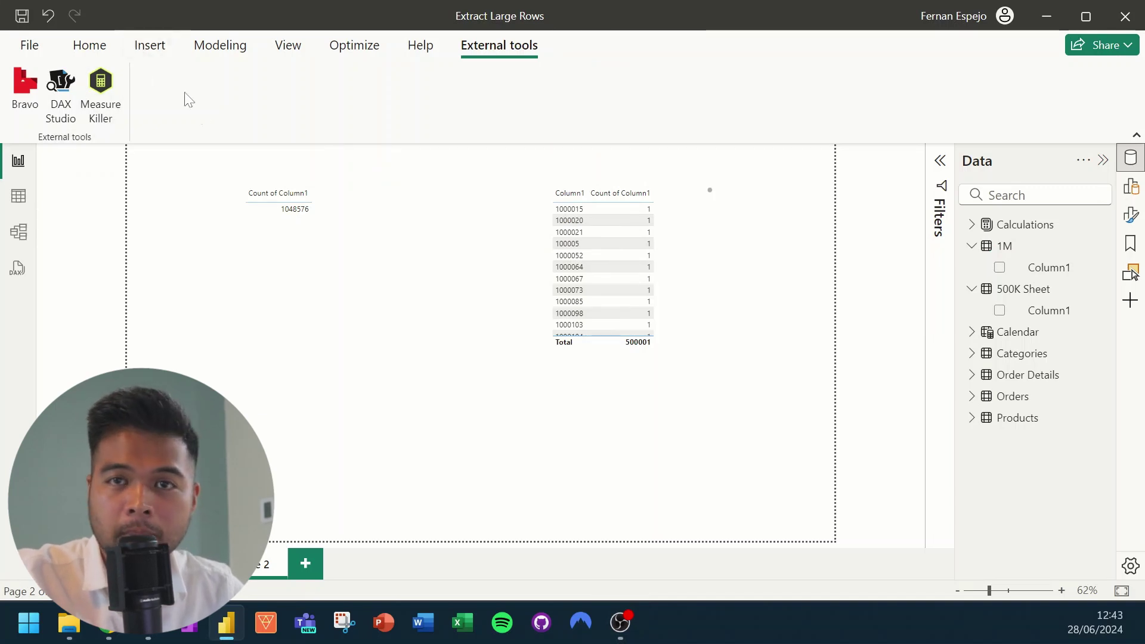
{"action": "left_click", "coordinate": [61, 101]}
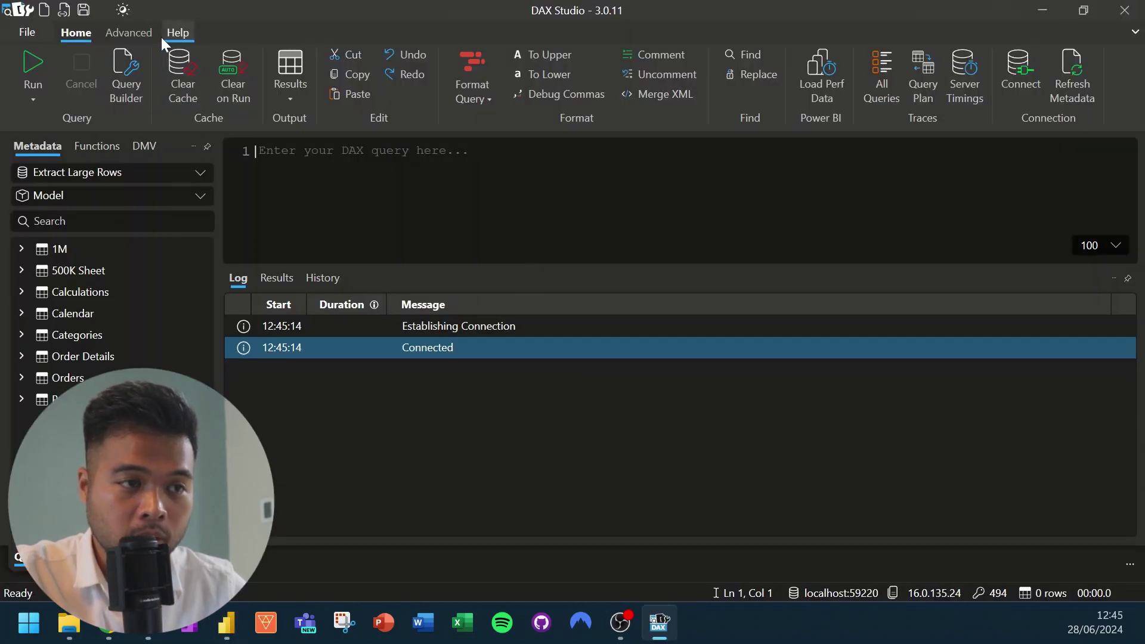
Set up a DAX Studio CSV data export with the Desktop folder as output
{"action": "left_click", "coordinate": [143, 31]}
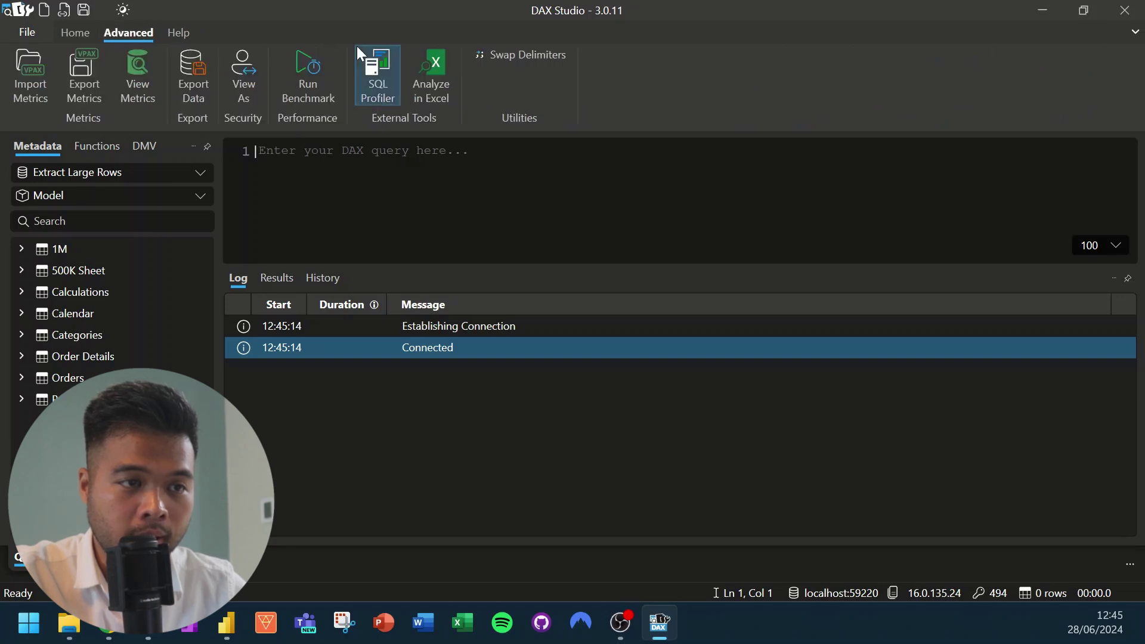
{"action": "left_click", "coordinate": [201, 62]}
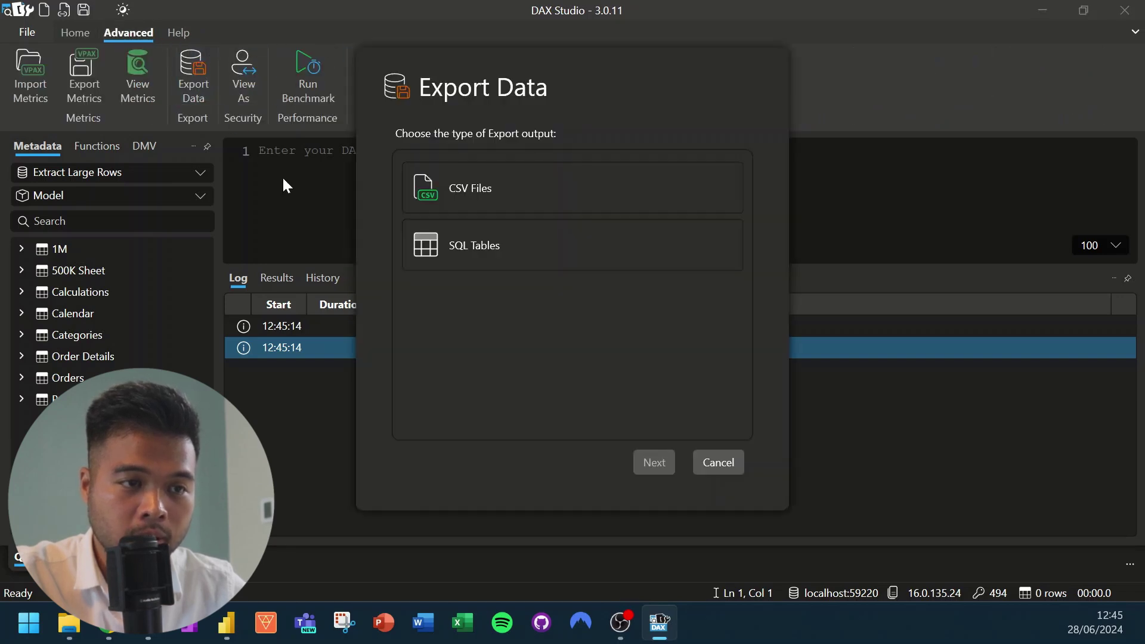
{"action": "left_click", "coordinate": [511, 201]}
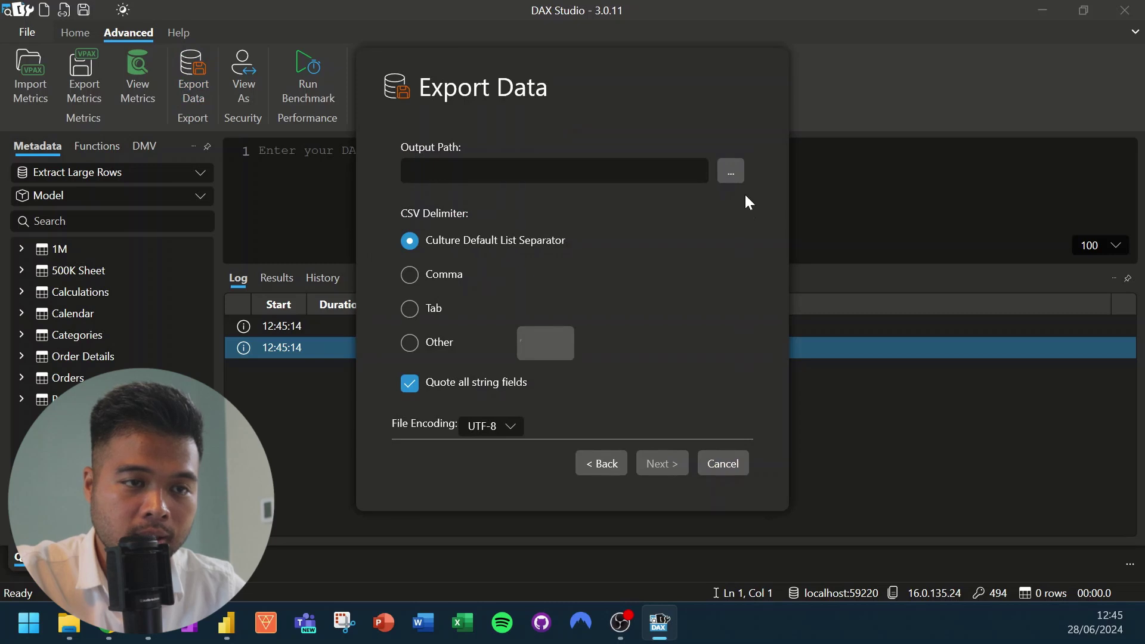
{"action": "left_click", "coordinate": [729, 171]}
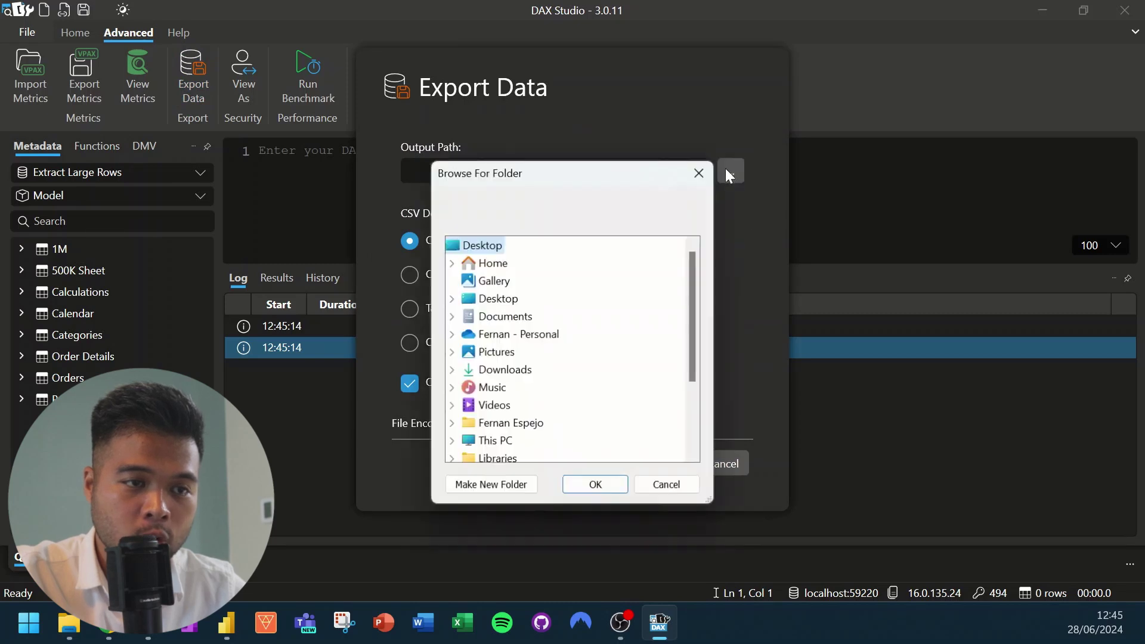
{"action": "left_click", "coordinate": [497, 298]}
{"action": "left_click", "coordinate": [596, 485]}
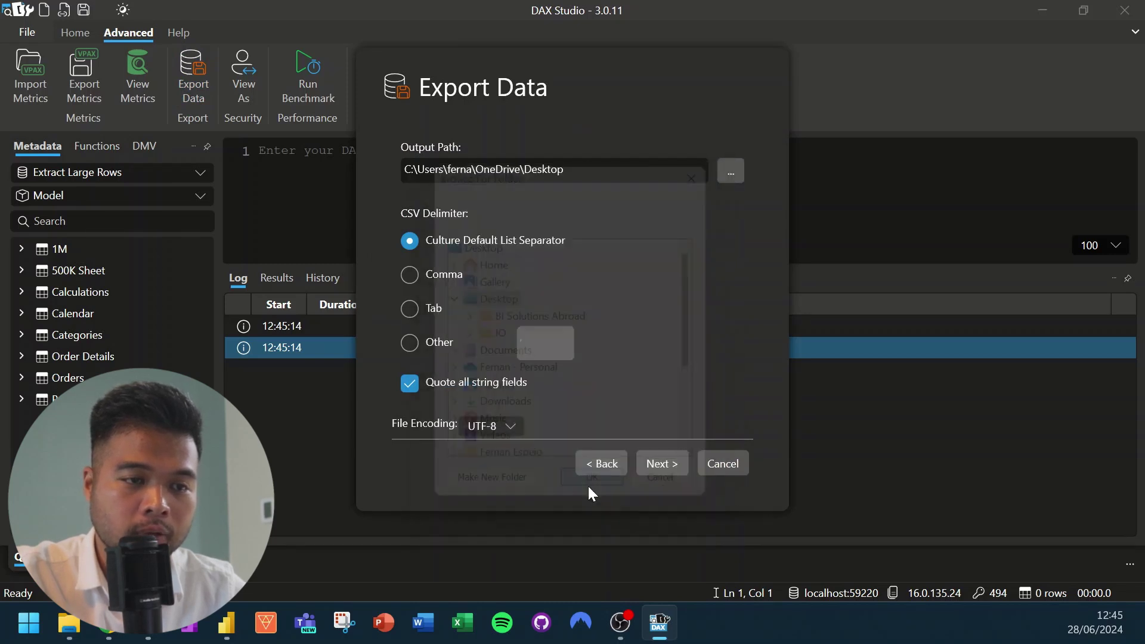
{"action": "left_click", "coordinate": [668, 468]}
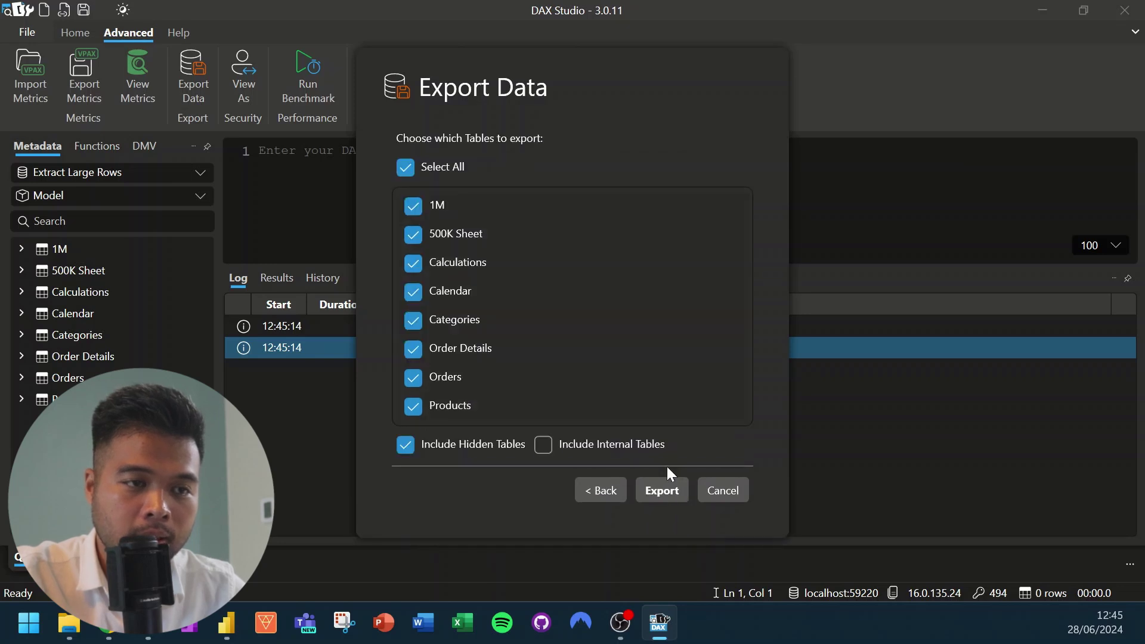
Clear all tables, tick only the 1M table, and start the export
{"action": "left_click", "coordinate": [448, 168]}
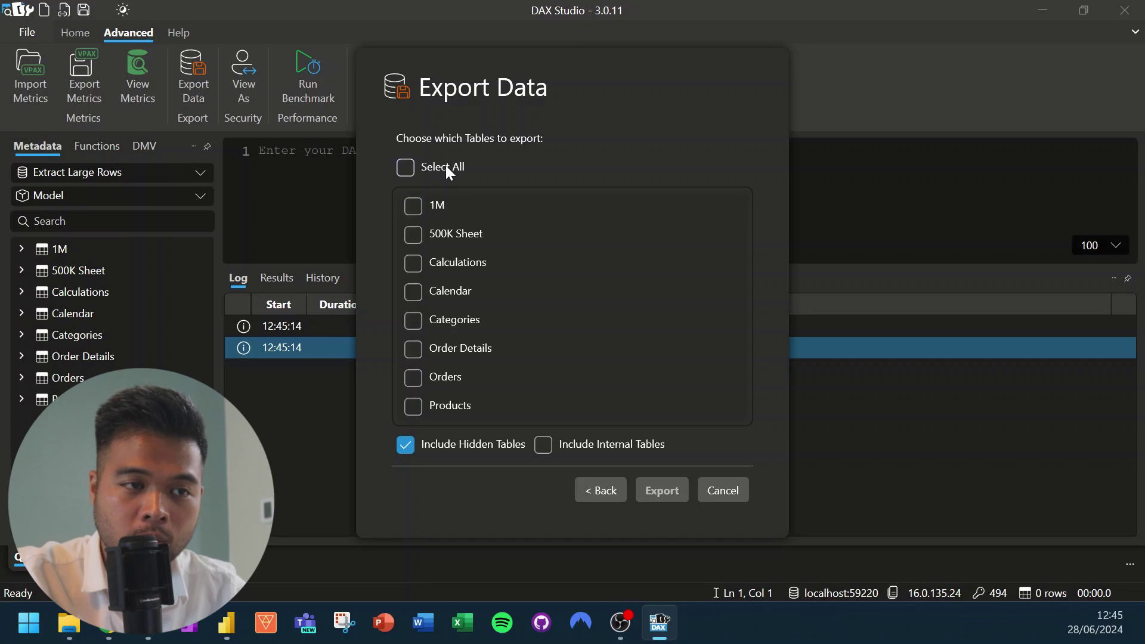
{"action": "left_click", "coordinate": [412, 206]}
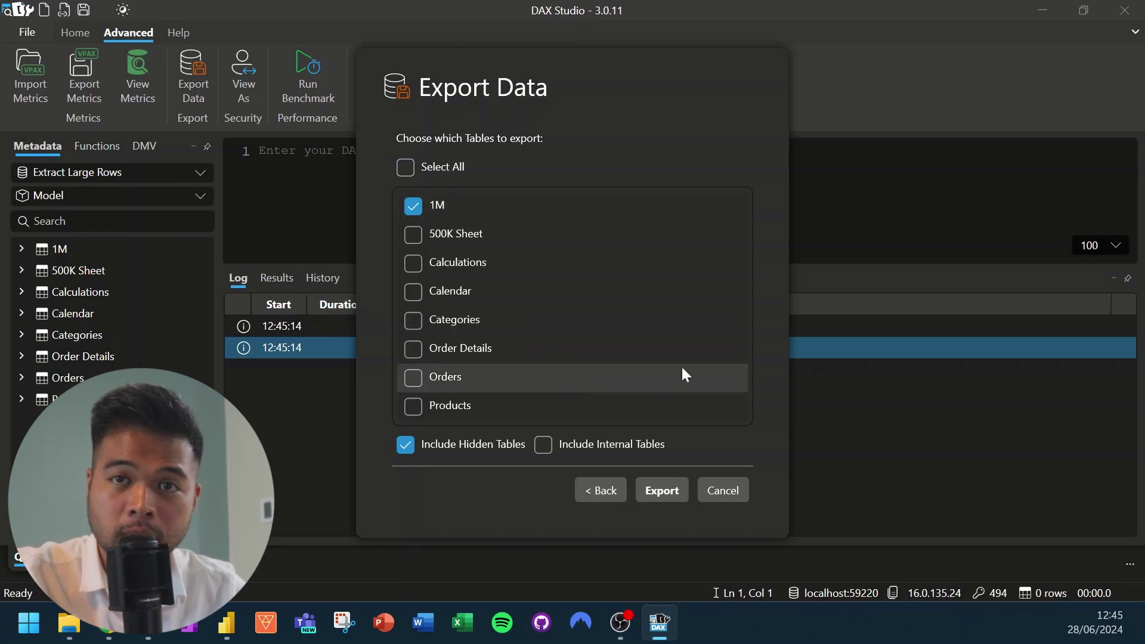
{"action": "left_click", "coordinate": [659, 498]}
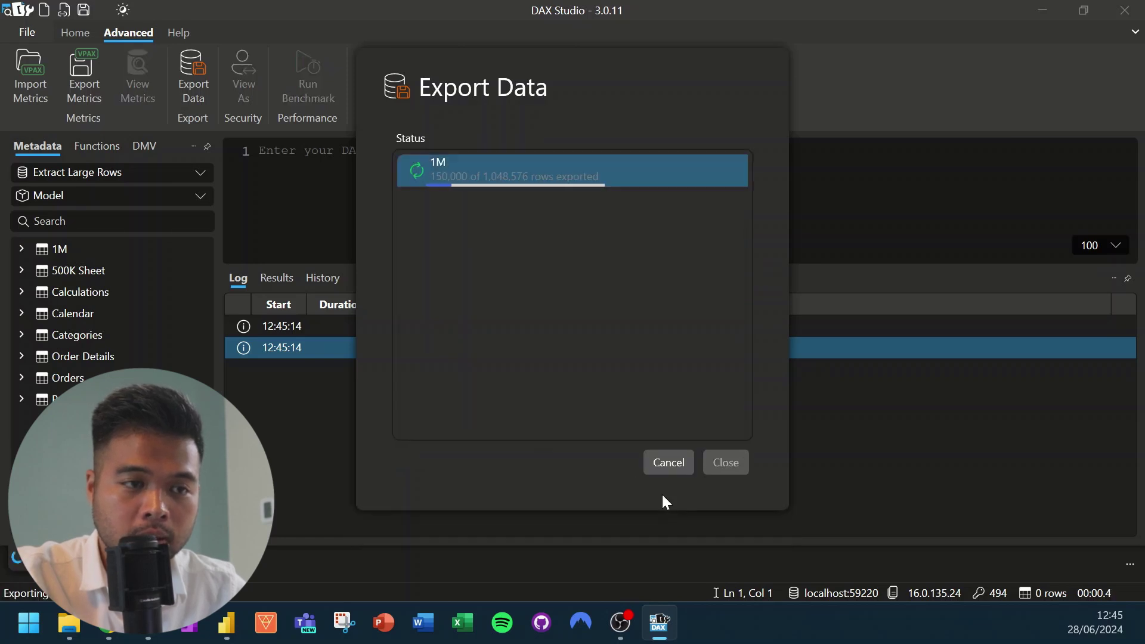